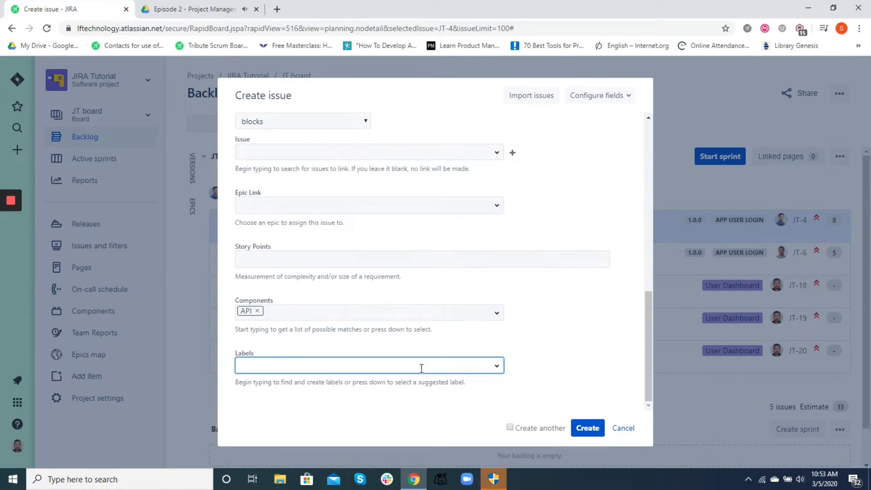
- Open the Create issue dialog for JIRA Tutorial (JT), preset to Story with Major priority
type("Change")
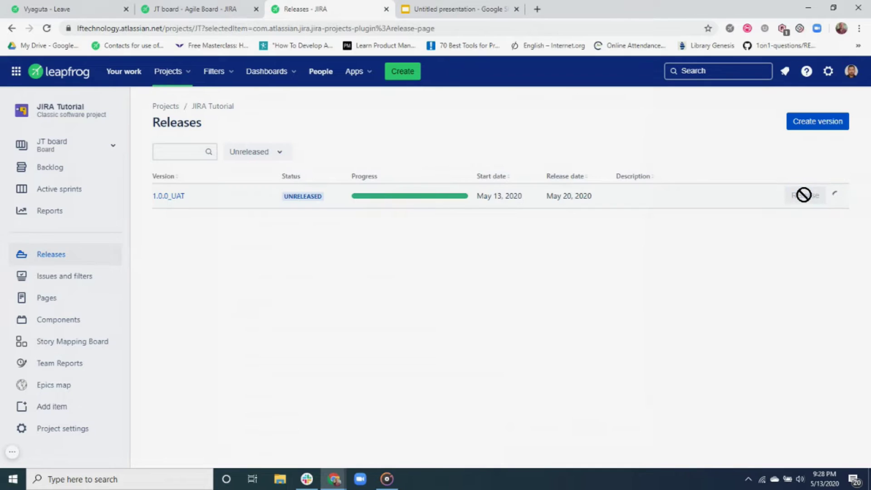
left_click(804, 196)
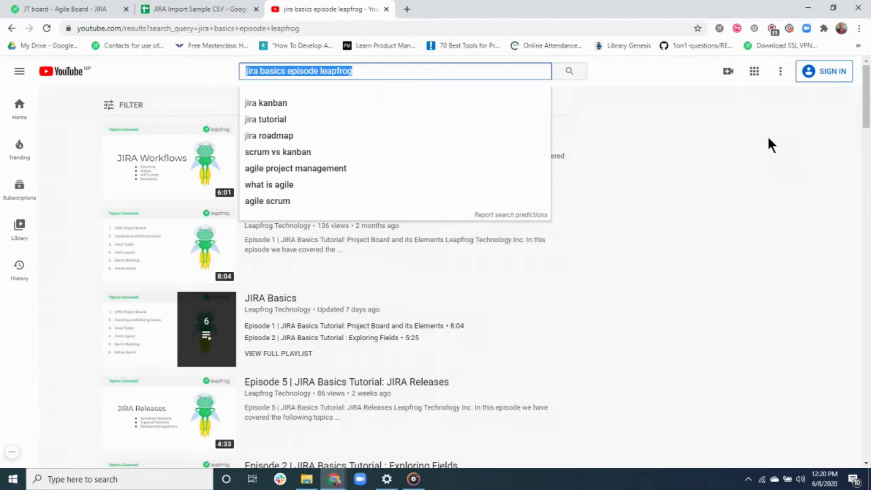
left_click(768, 139)
mouse_move(864, 97)
left_mouse_down()
mouse_move(867, 150)
mouse_move(867, 93)
left_mouse_up()
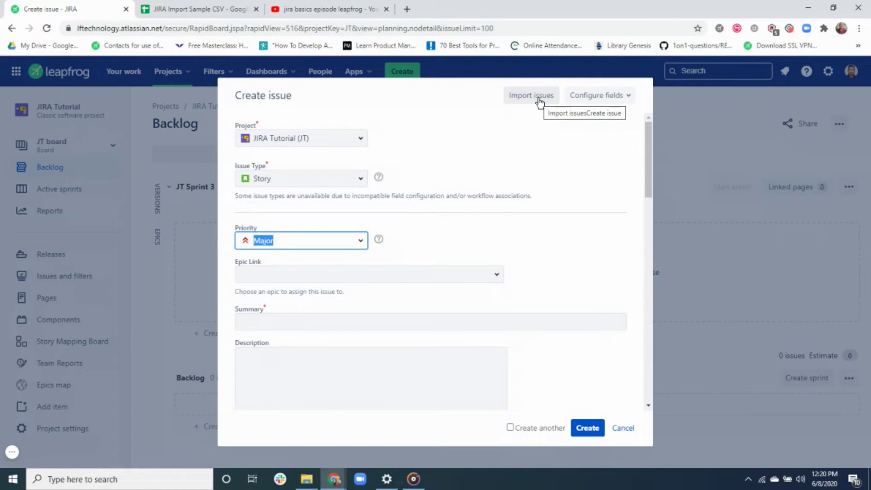
left_click(708, 120)
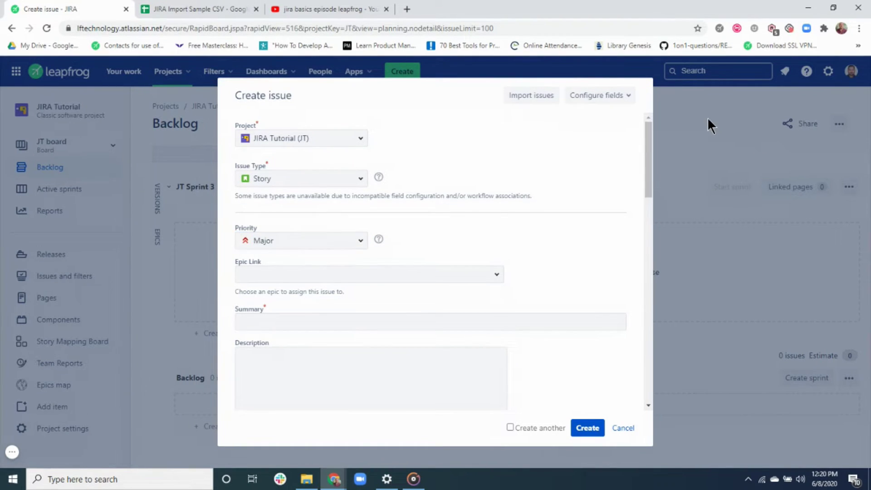
left_click(181, 10)
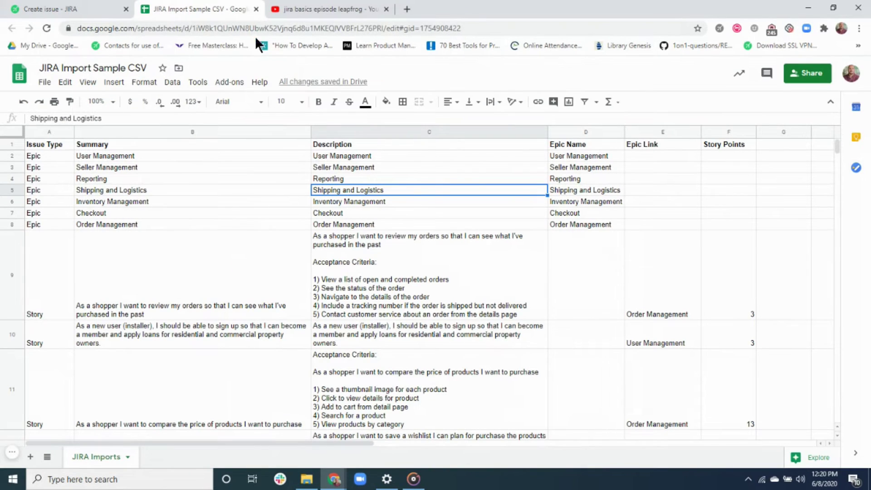
left_click(31, 142)
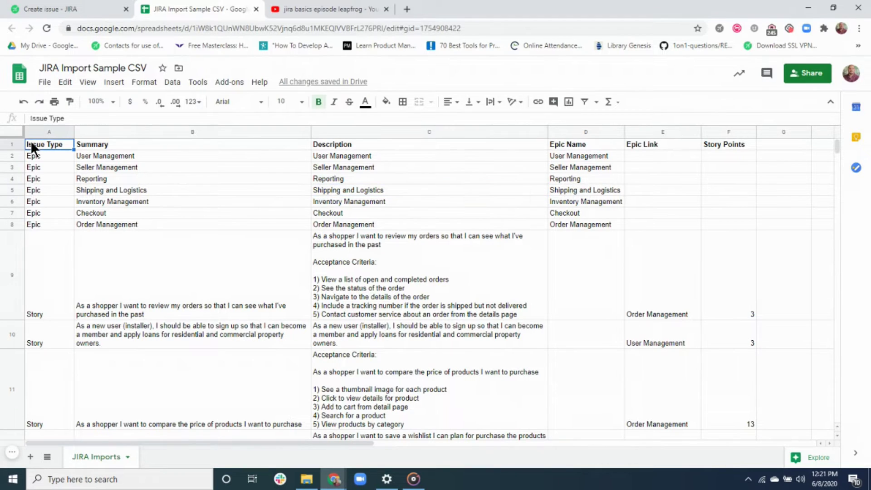
left_click(133, 165)
left_click(343, 203)
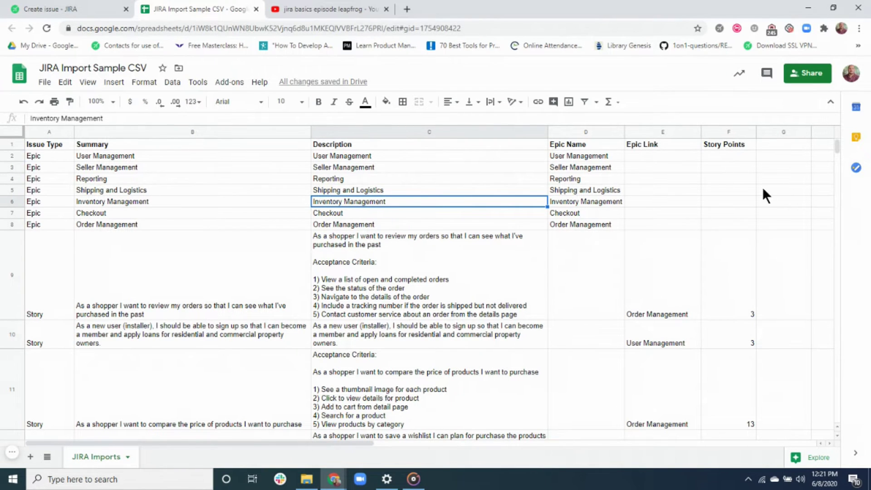
mouse_move(838, 145)
left_mouse_down()
mouse_move(838, 161)
mouse_move(838, 129)
left_mouse_up()
left_click(73, 8)
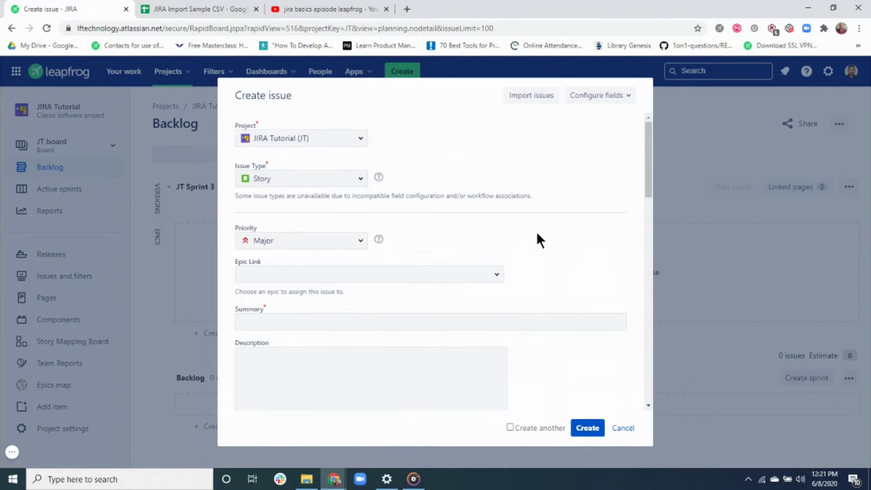
- Keep Story as the issue type and switch to importing issues from a file
left_click(359, 178)
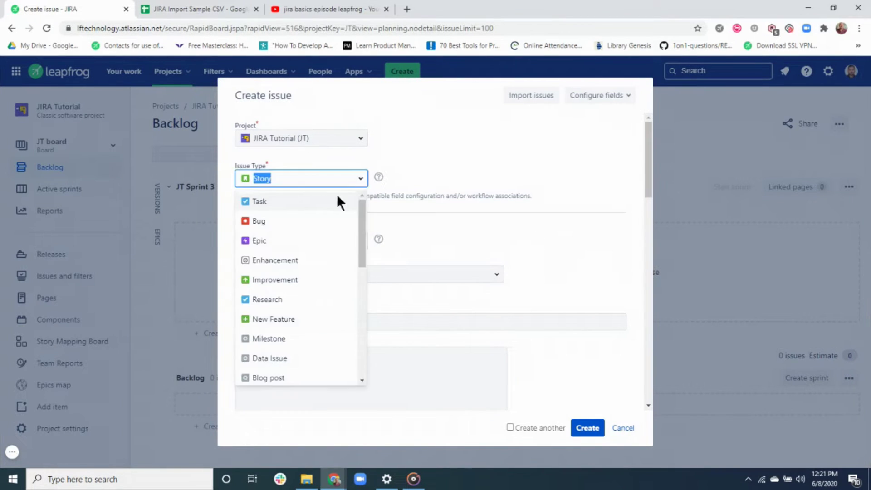
left_click(439, 171)
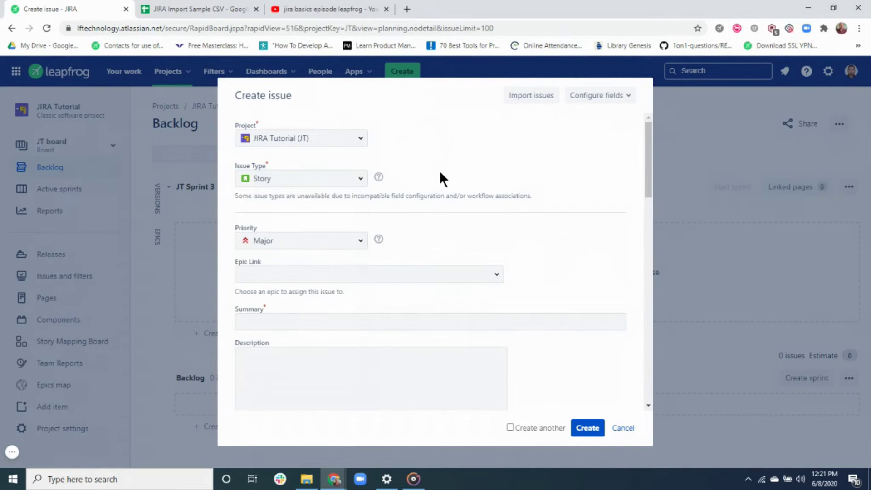
left_click(528, 97)
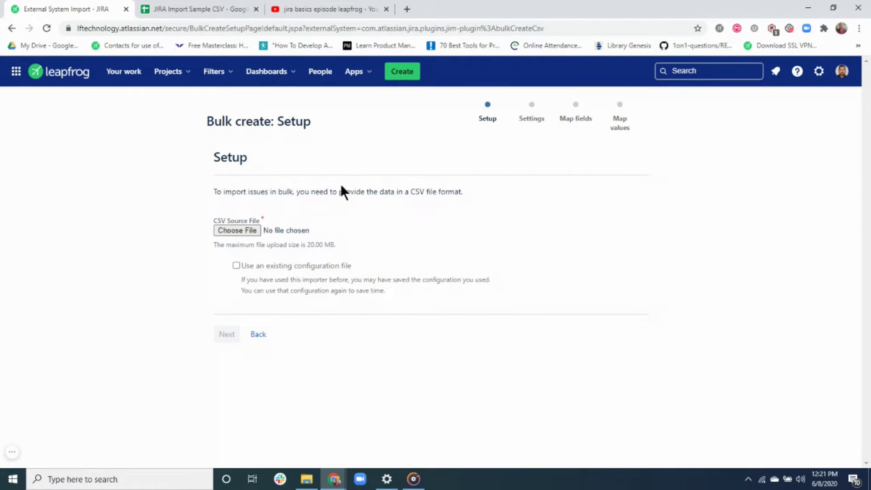
- Review the JIRA Import Sample CSV headers from Issue Type to Story Points and the Epic rows
left_click(211, 5)
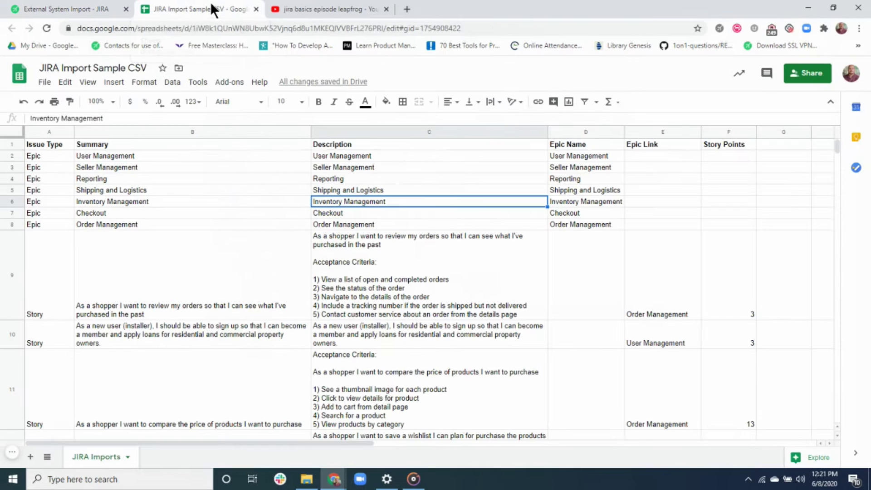
left_click(235, 190)
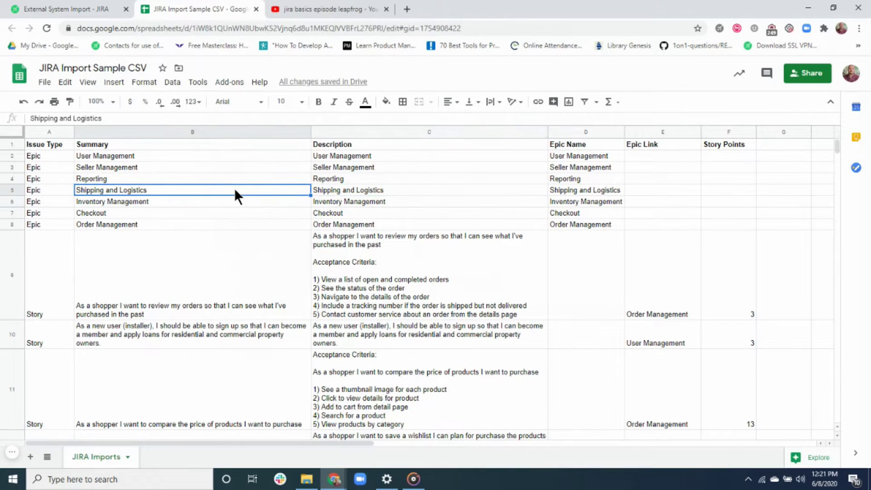
left_click_drag(31, 143, 442, 143)
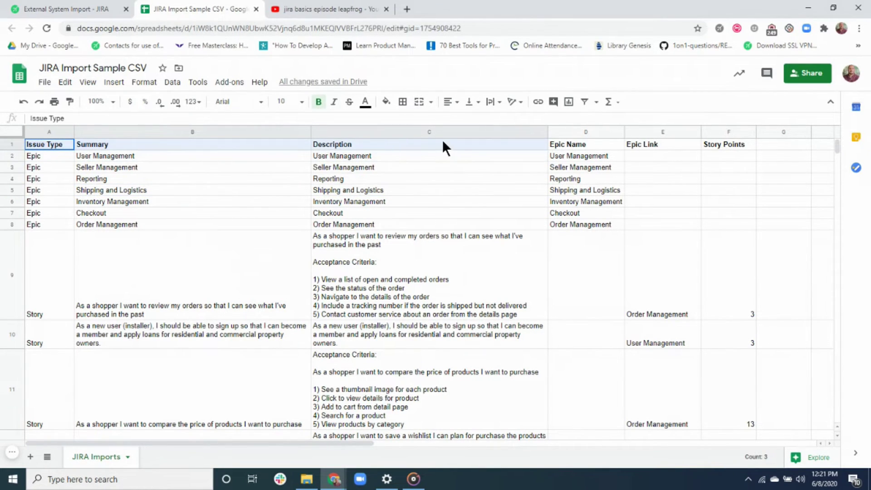
left_click_drag(597, 135, 722, 148)
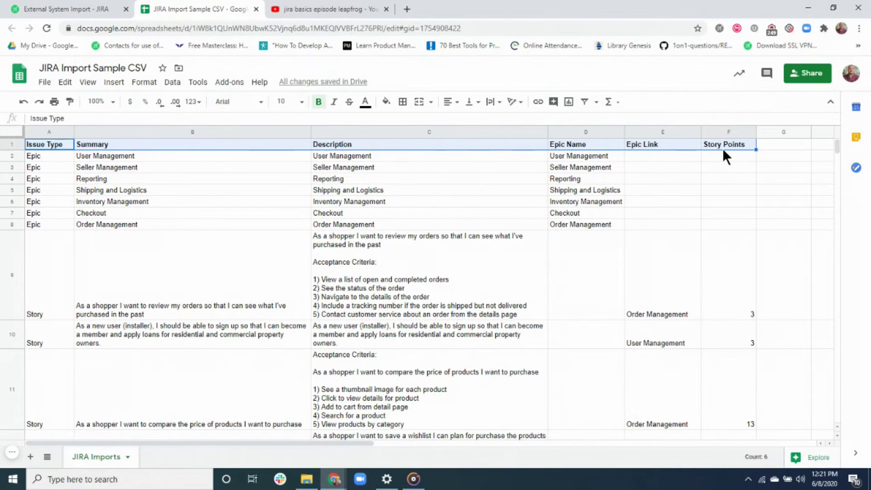
left_click(42, 190)
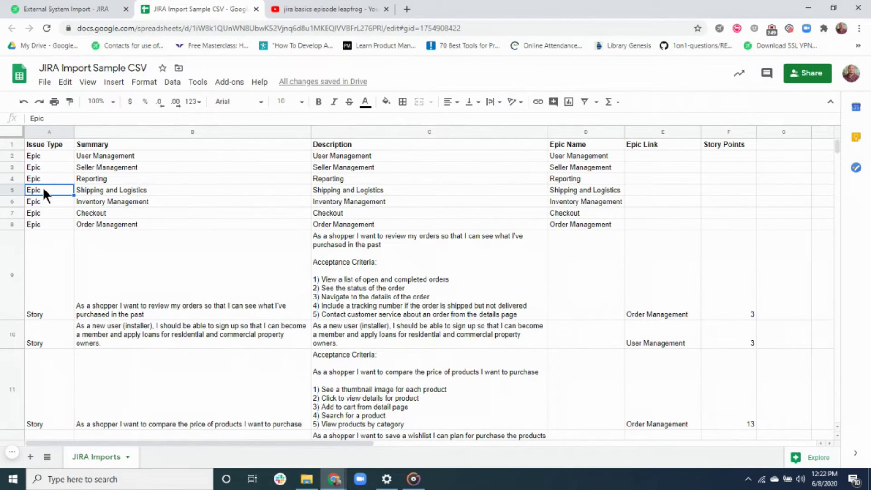
left_click_drag(45, 155, 49, 222)
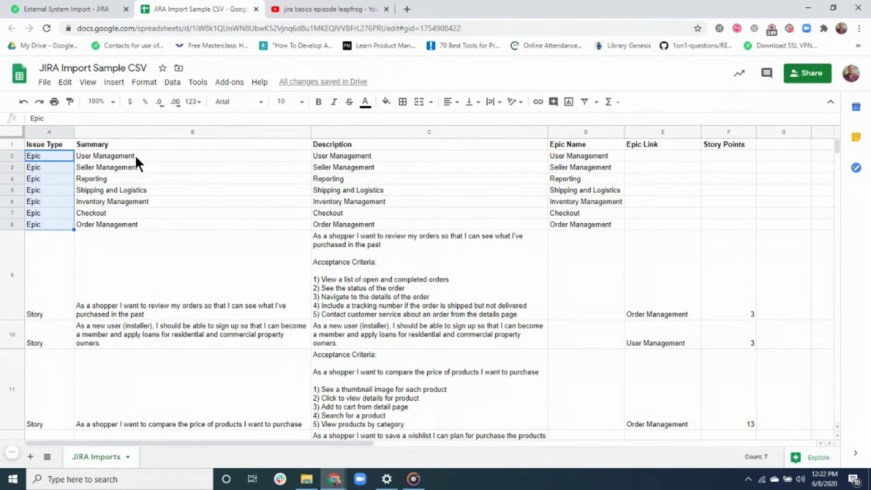
left_click_drag(136, 155, 136, 222)
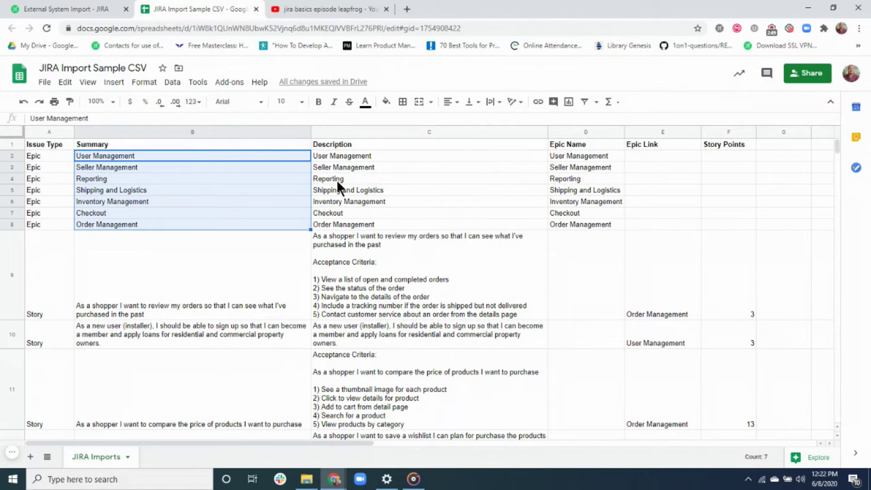
left_click_drag(352, 156, 351, 226)
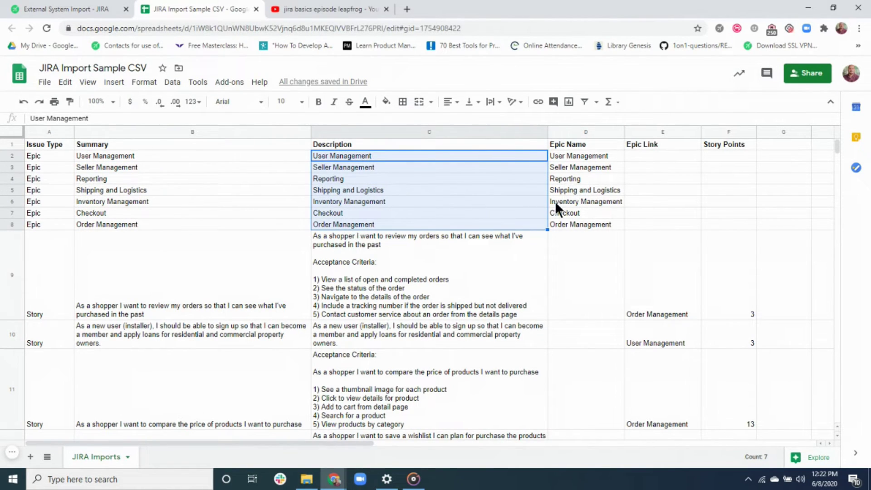
left_click_drag(583, 155, 586, 222)
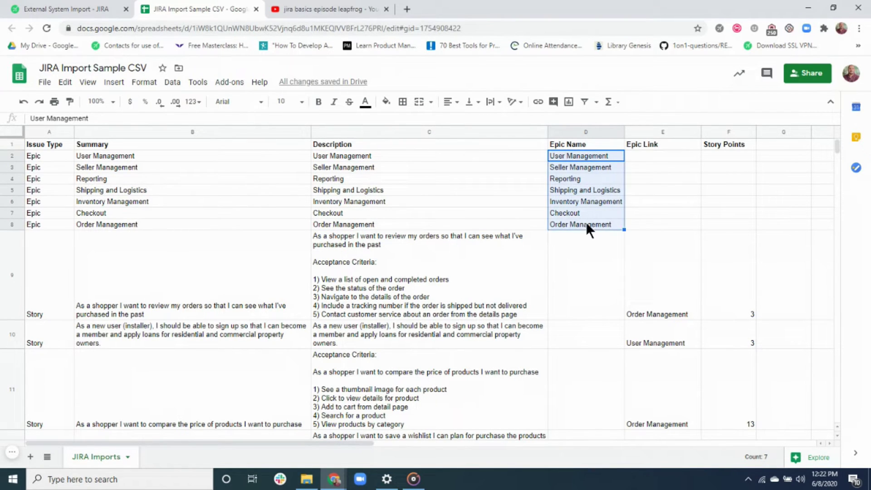
left_click_drag(666, 155, 659, 228)
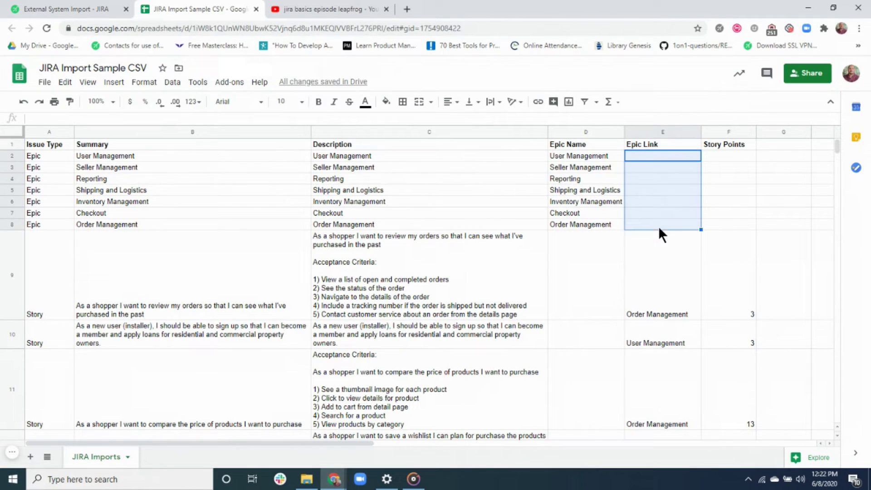
left_click(454, 172)
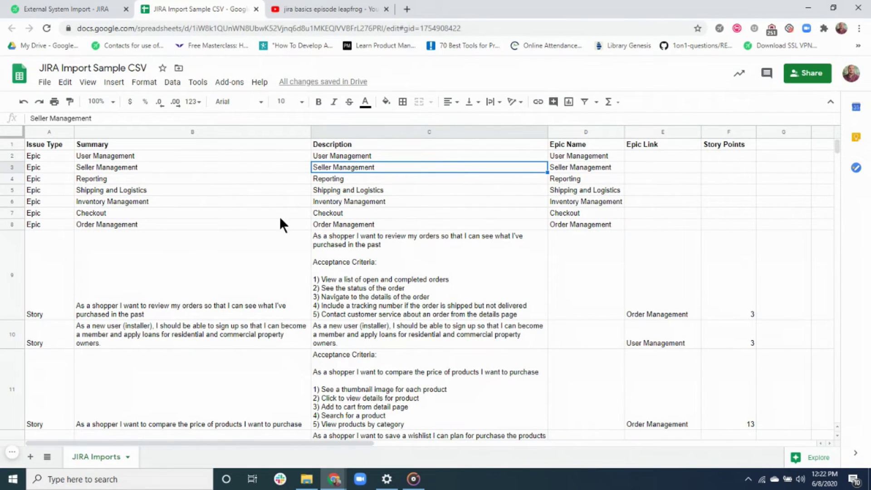
left_click_drag(59, 276, 59, 385)
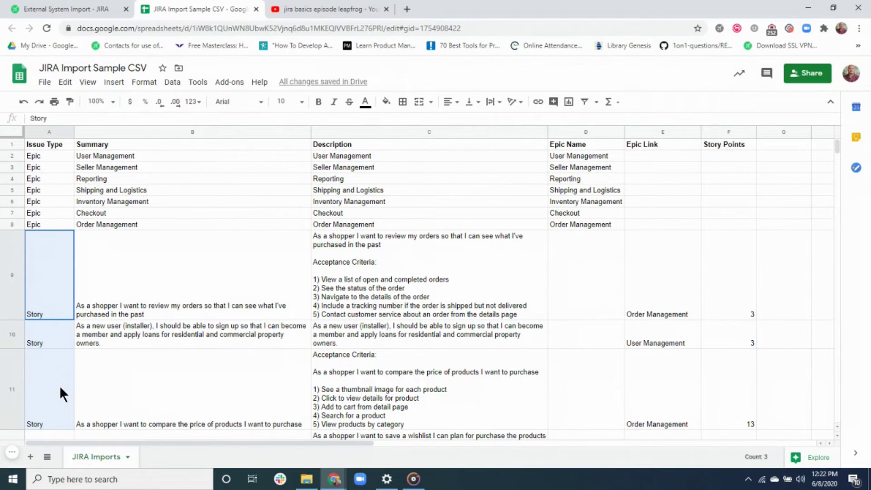
left_click_drag(59, 386, 192, 293)
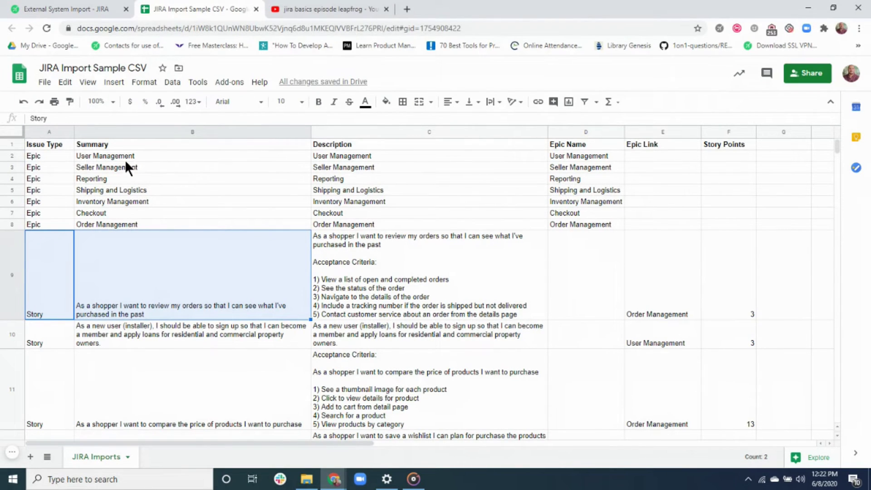
left_click(312, 278)
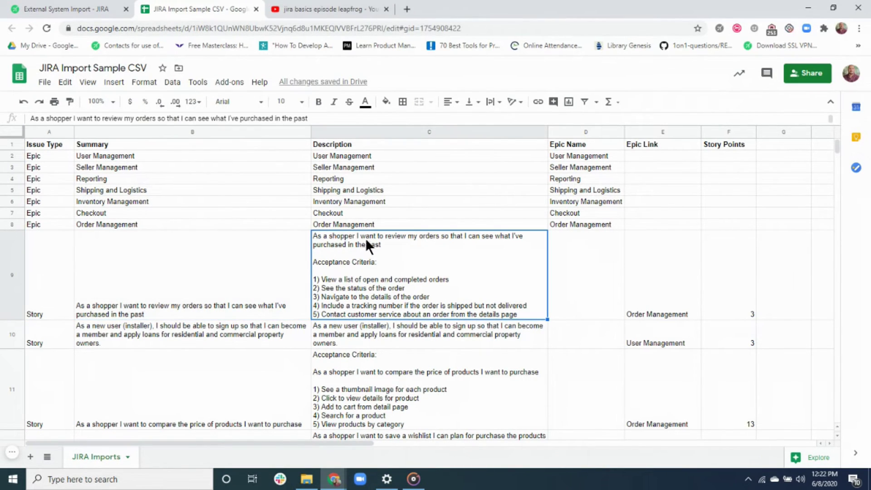
left_click(660, 300)
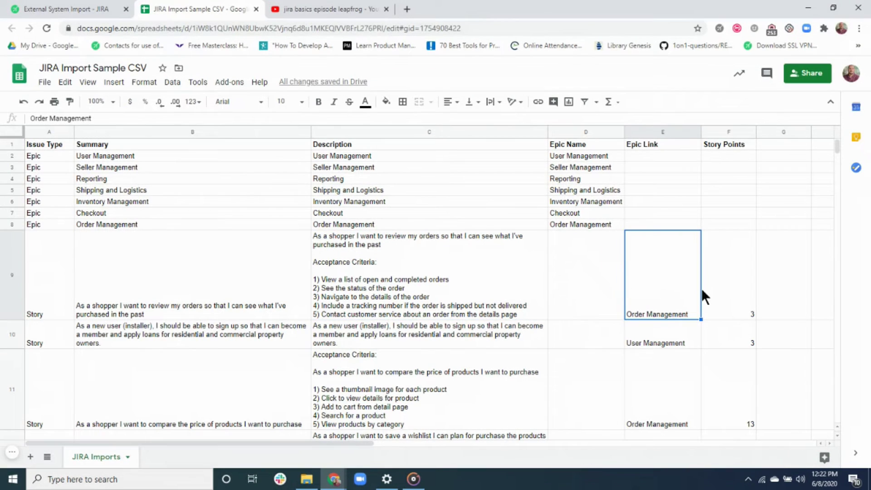
left_click(570, 222)
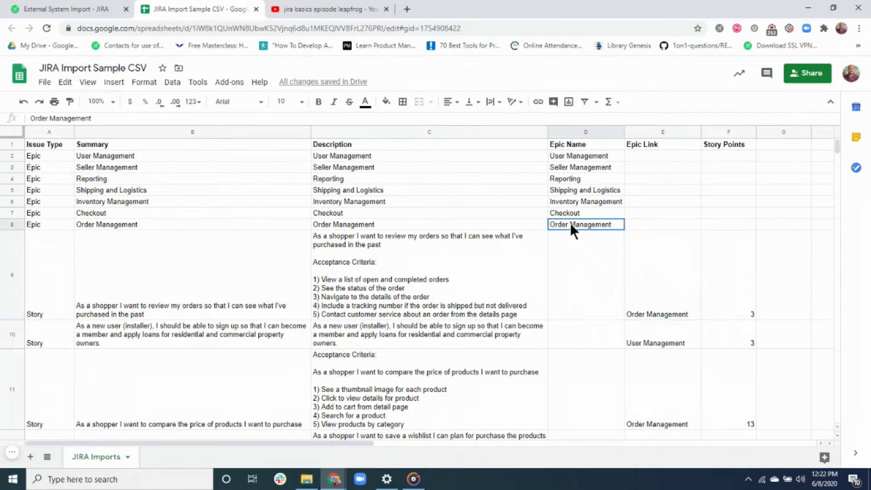
left_click(643, 272)
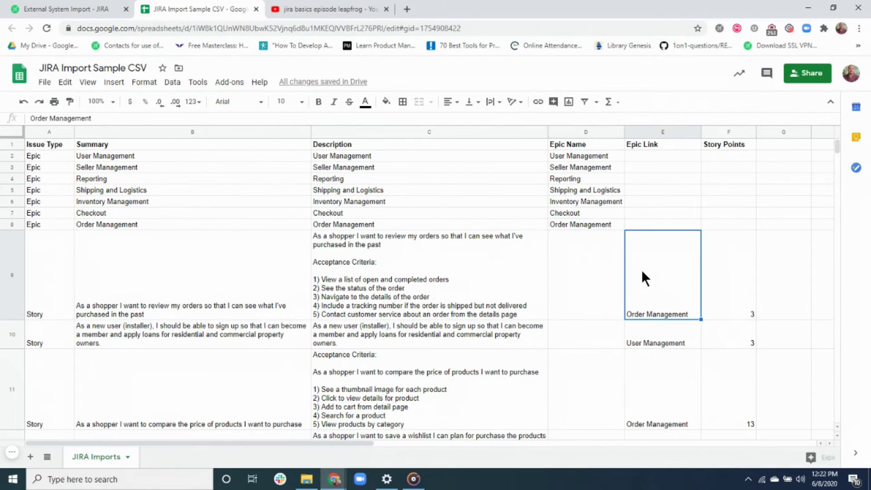
left_click(591, 221)
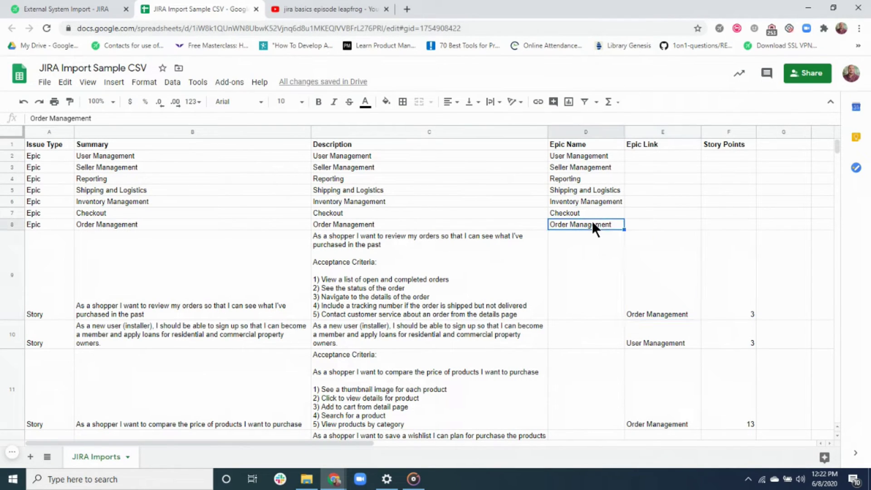
left_click(660, 270)
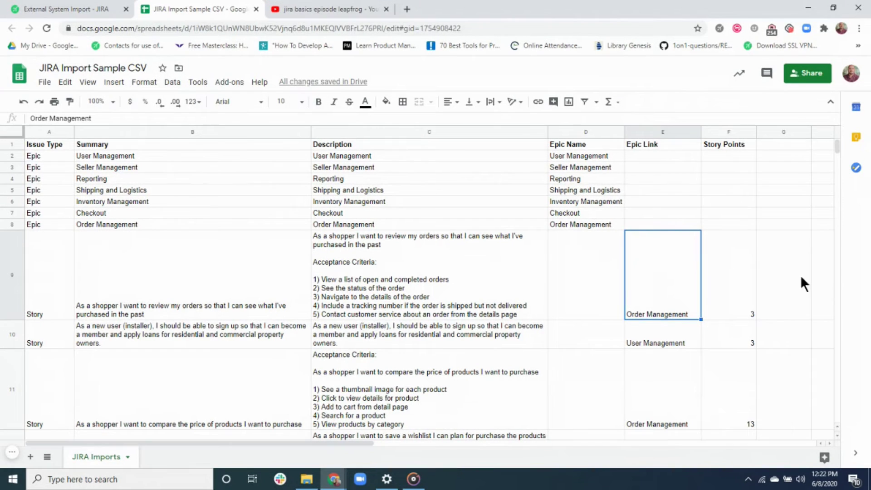
left_click(730, 148)
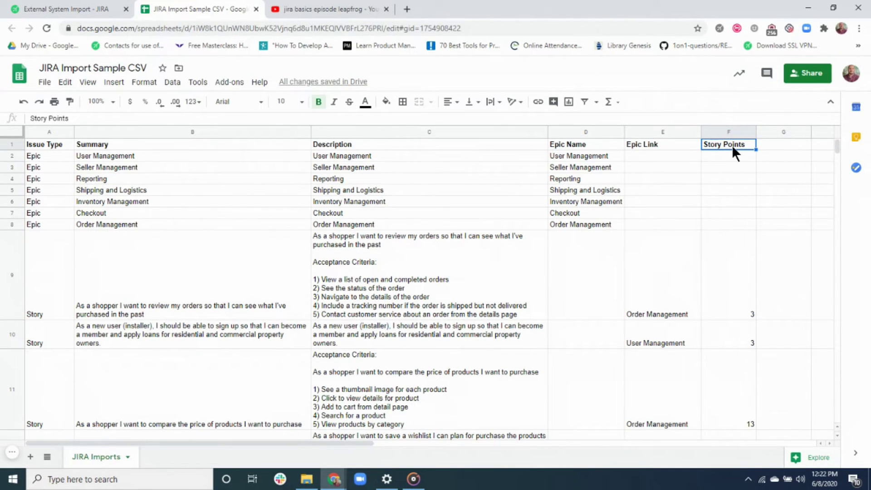
left_click(777, 145)
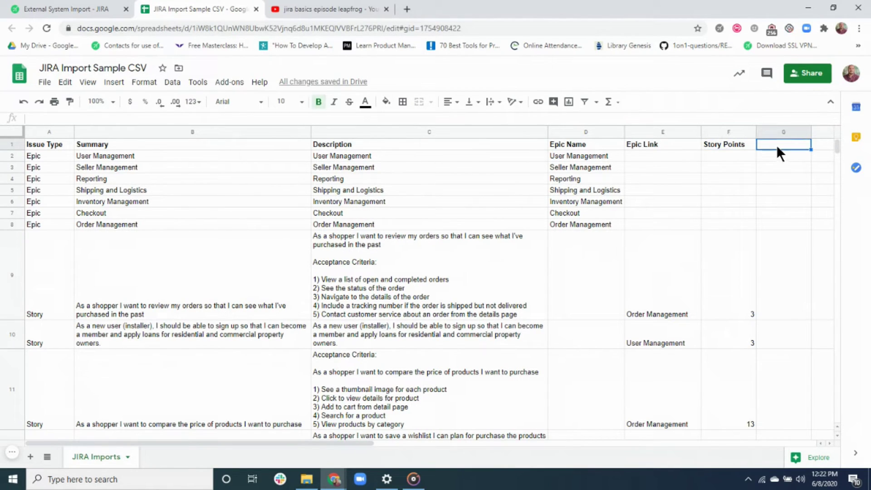
type("assigne")
- Empty cell G1 and download the JIRA Imports sheet as a .csv file
key("BackSpace")
key("BackSpace")
key("BackSpace")
key("BackSpace")
key("BackSpace")
key("BackSpace")
key("BackSpace")
left_click(780, 181)
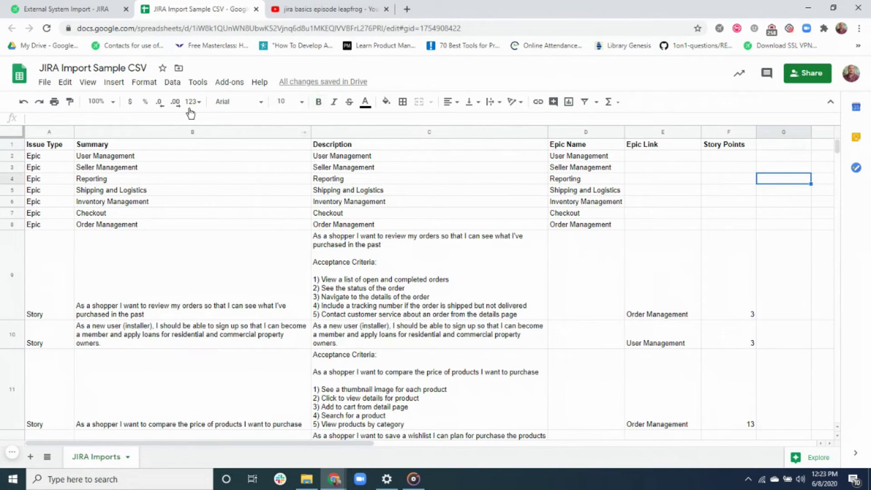
left_click(45, 83)
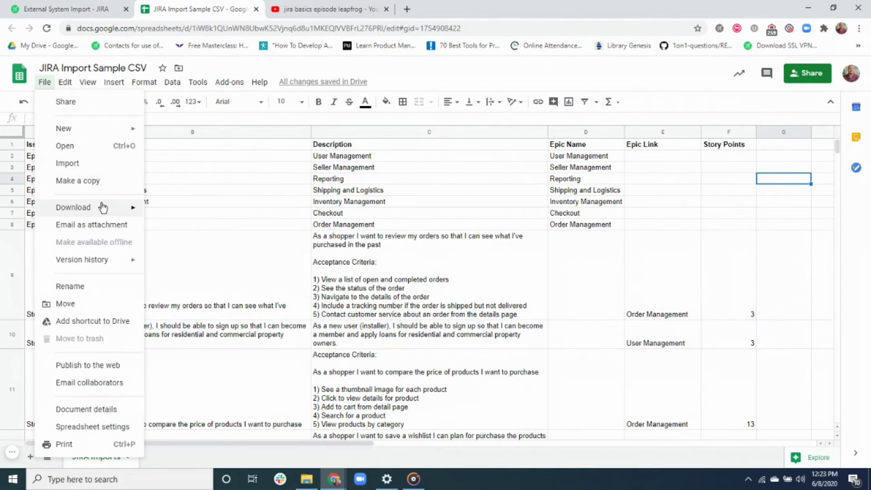
mouse_move(98, 208)
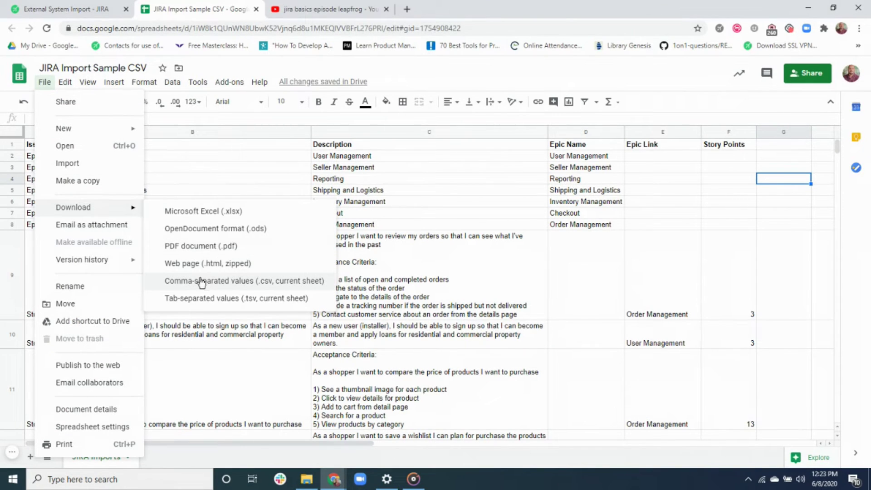
left_click(234, 282)
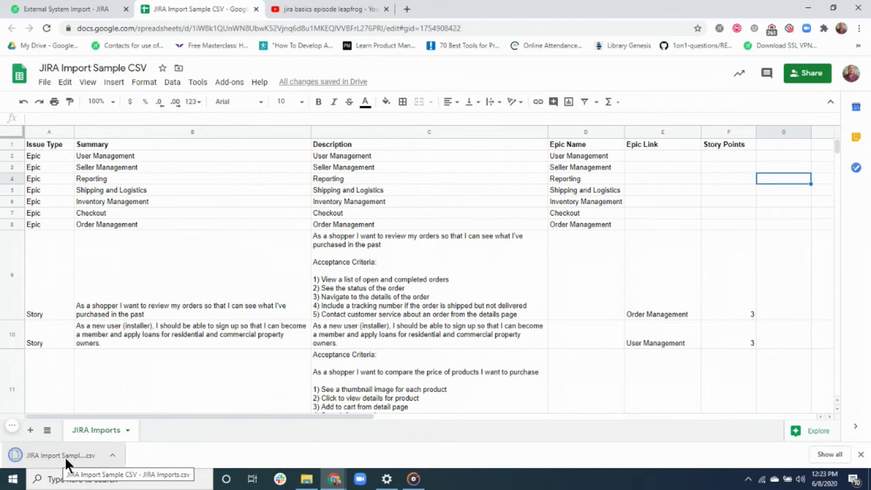
left_click(66, 9)
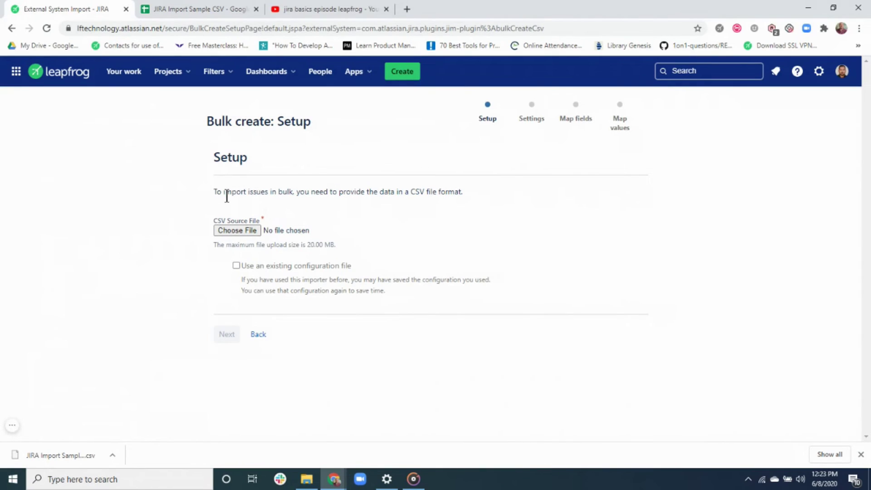
- Attach 'JIRA Import Sample CSV - JIRA Imports.csv' as the source, without a configuration file, and continue
left_click(236, 230)
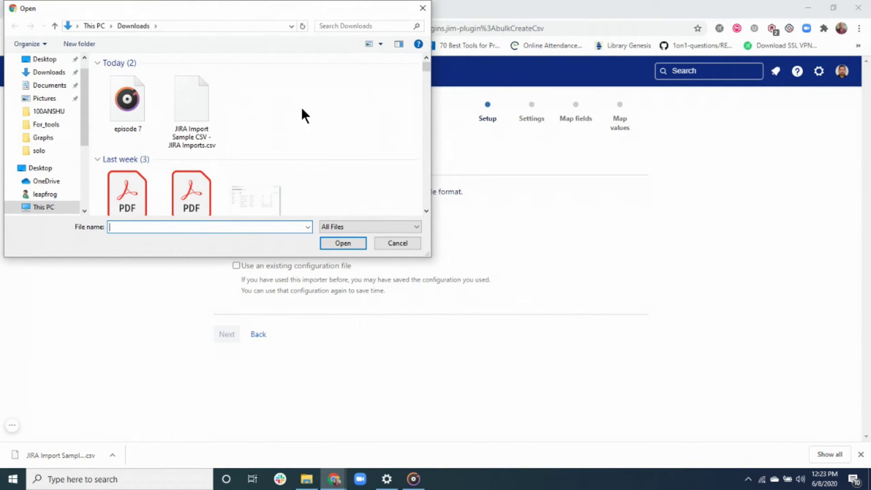
left_click(195, 101)
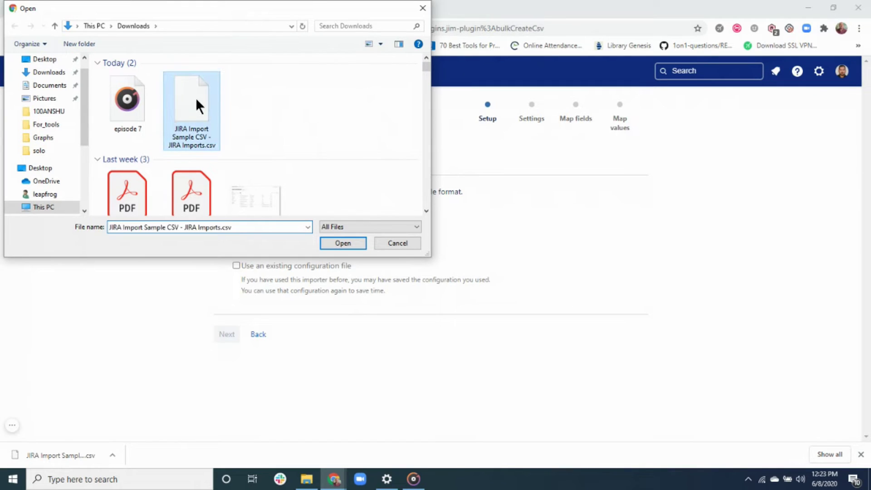
left_click(349, 246)
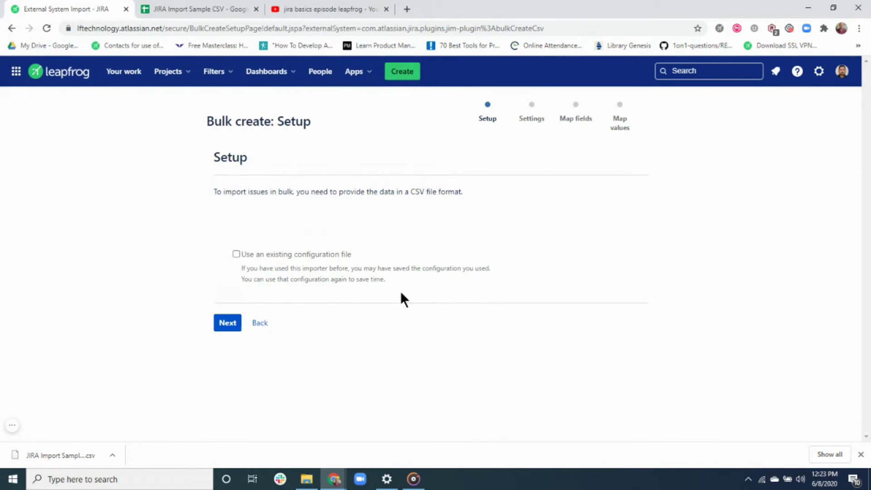
left_click(236, 254)
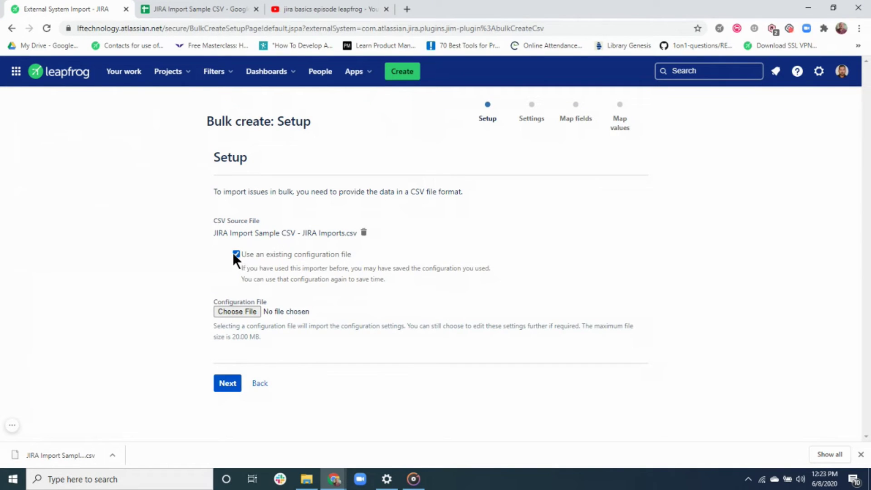
left_click(234, 253)
left_click(225, 325)
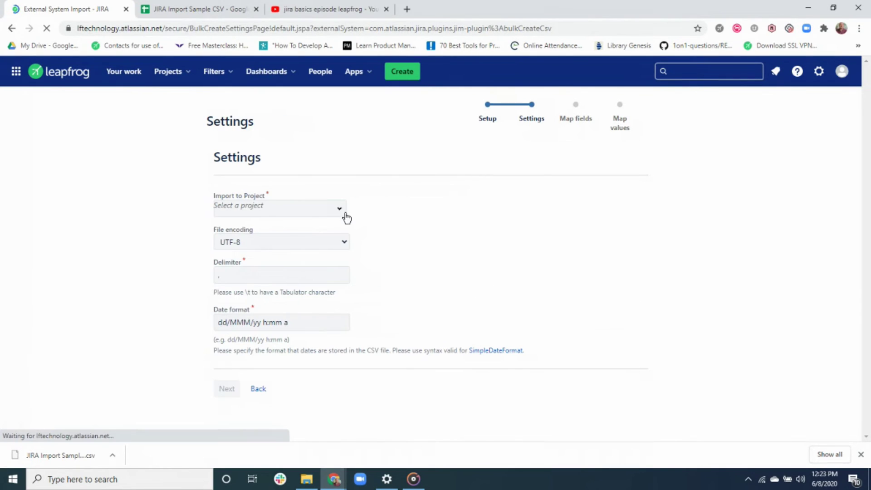
- Choose JIRA Tutorial [JT] as the target project, keeping UTF-8 and other defaults
left_click(341, 212)
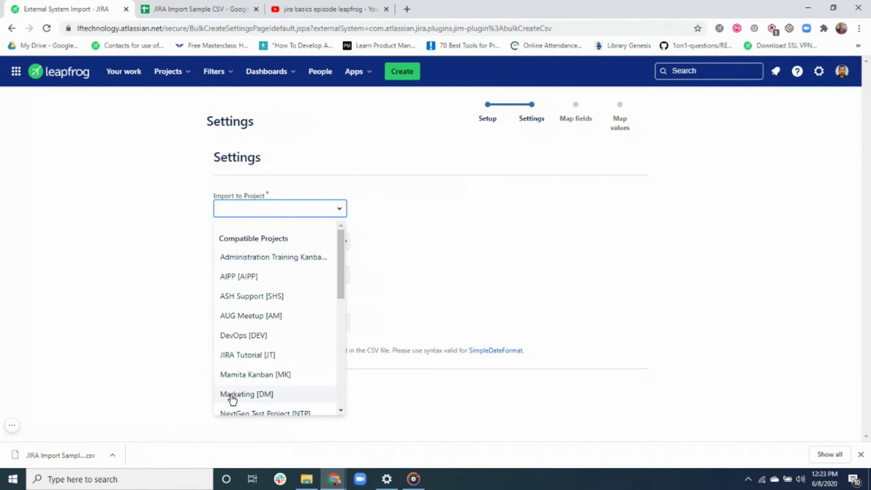
left_click(232, 355)
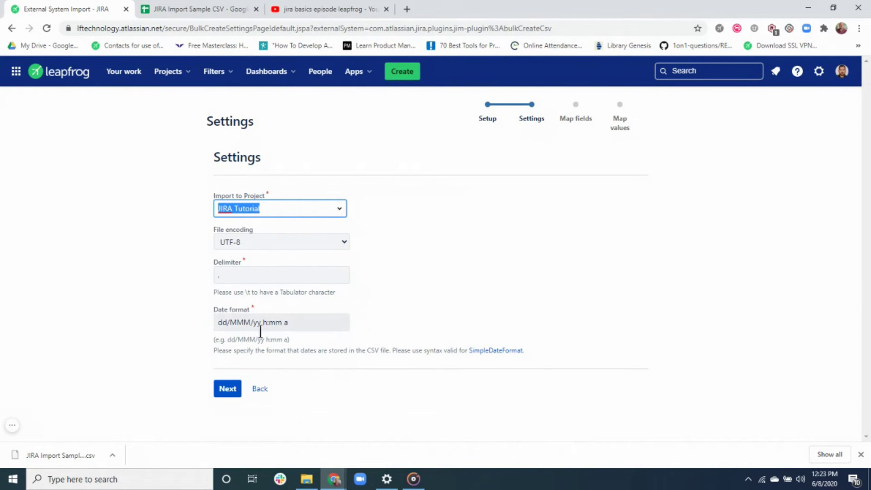
left_click(227, 390)
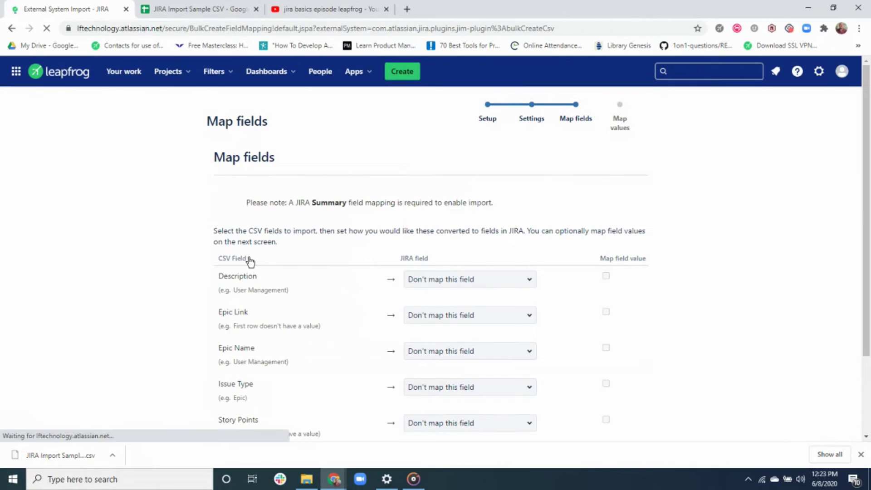
- Map the Description, Epic Link and Epic Name columns to the matching Jira fields
left_click(529, 281)
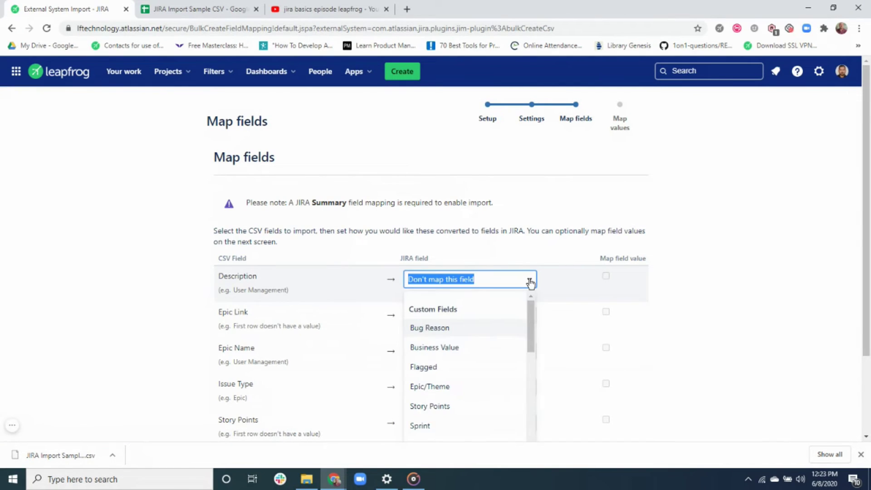
type("De")
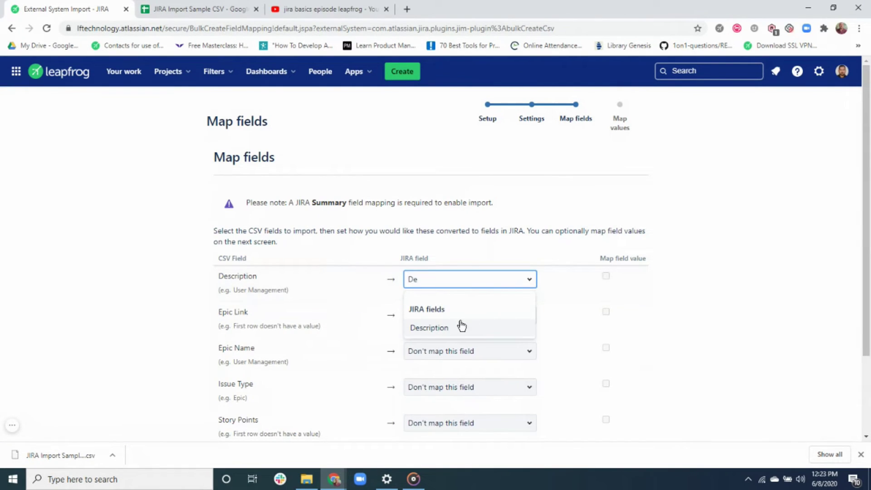
left_click(452, 335)
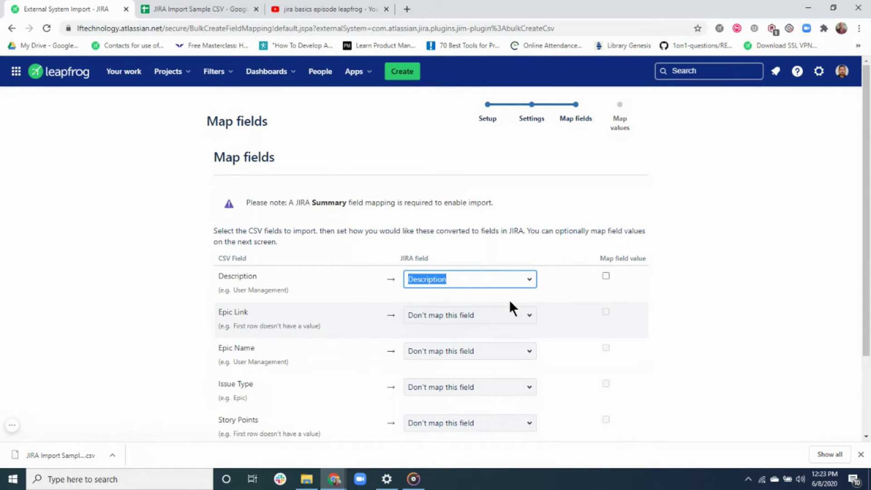
left_click(529, 317)
type("Ep")
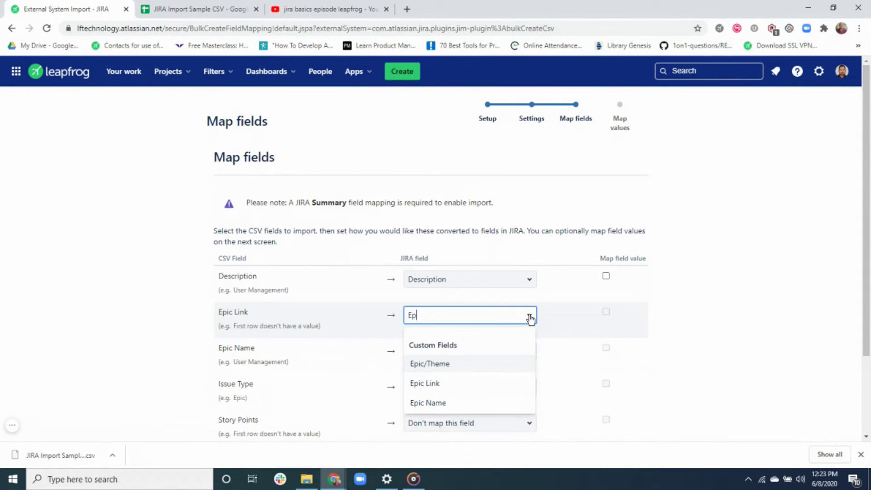
left_click(445, 385)
left_click(533, 360)
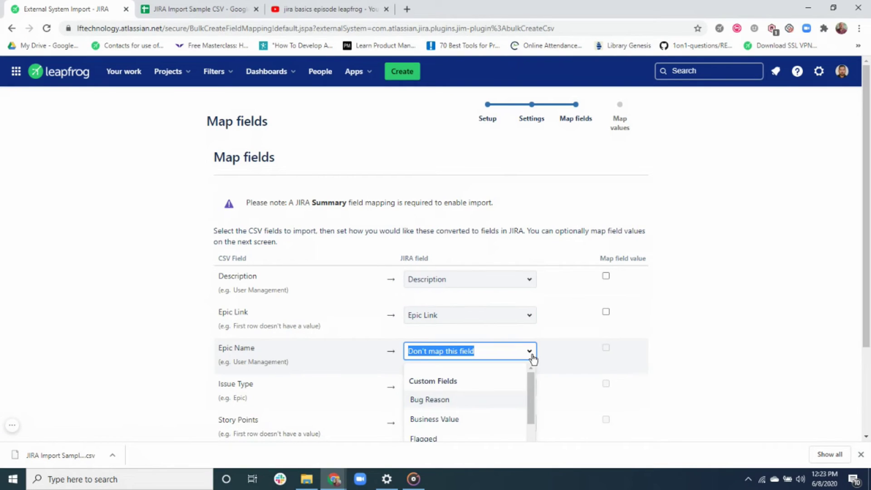
type("Ep")
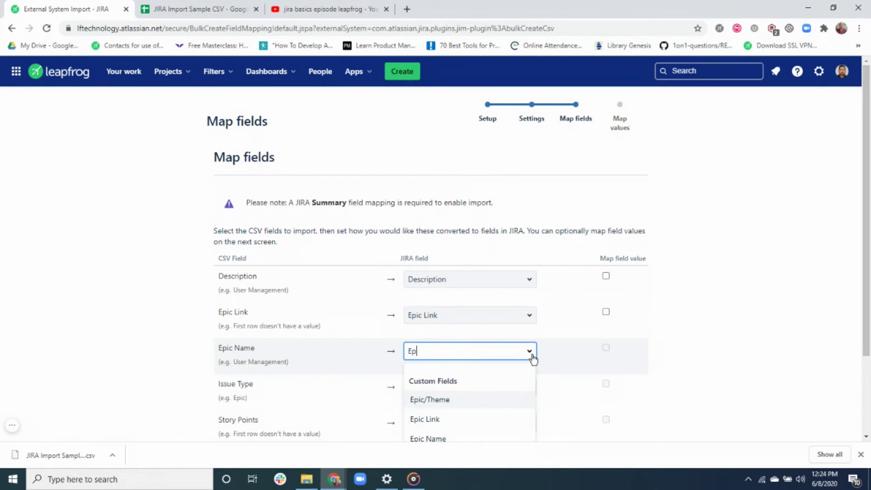
left_click(433, 440)
- Map Issue Type, Story Points and Summary to their Jira fields and proceed to value mapping
left_click_drag(868, 241, 869, 291)
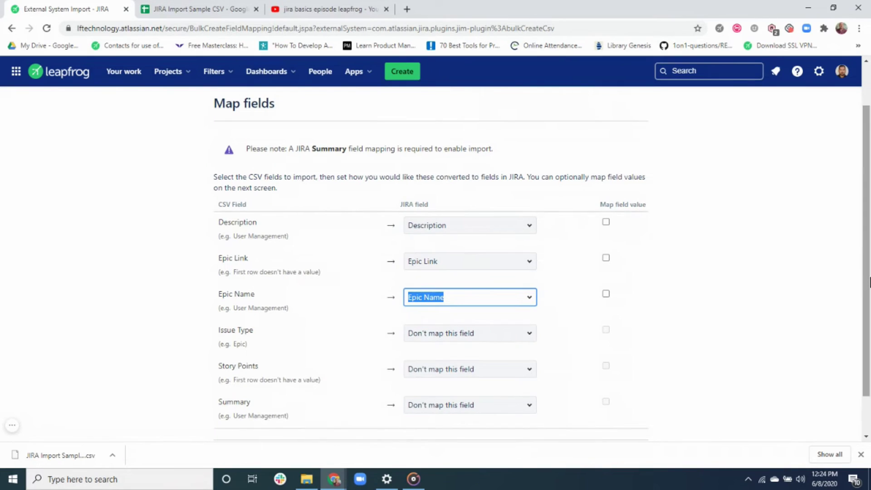
left_click(429, 334)
type("Is")
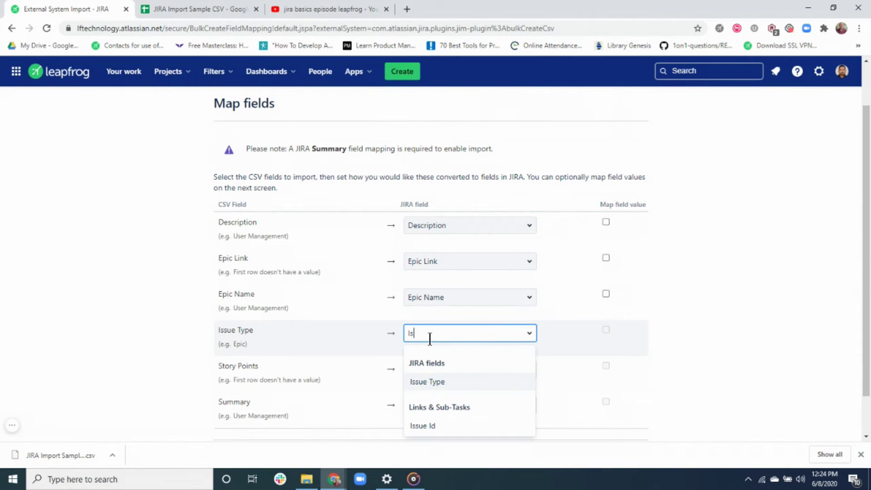
left_click(427, 384)
left_click(435, 369)
type("S")
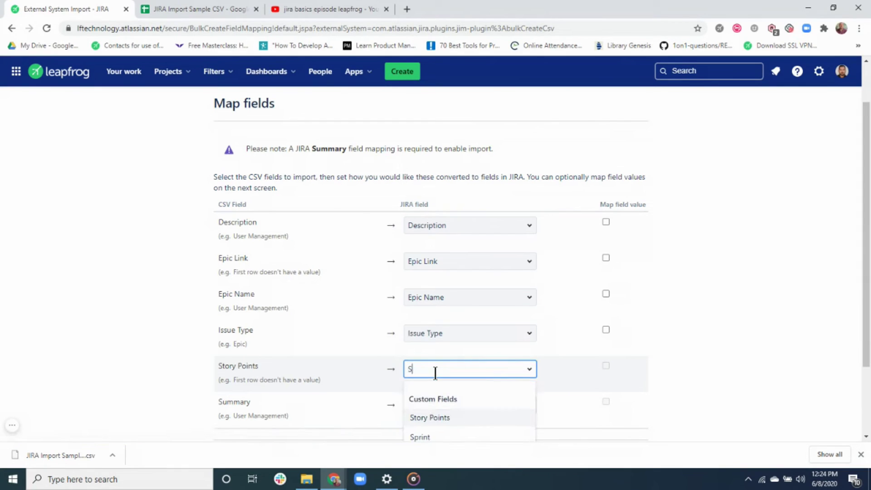
type("t")
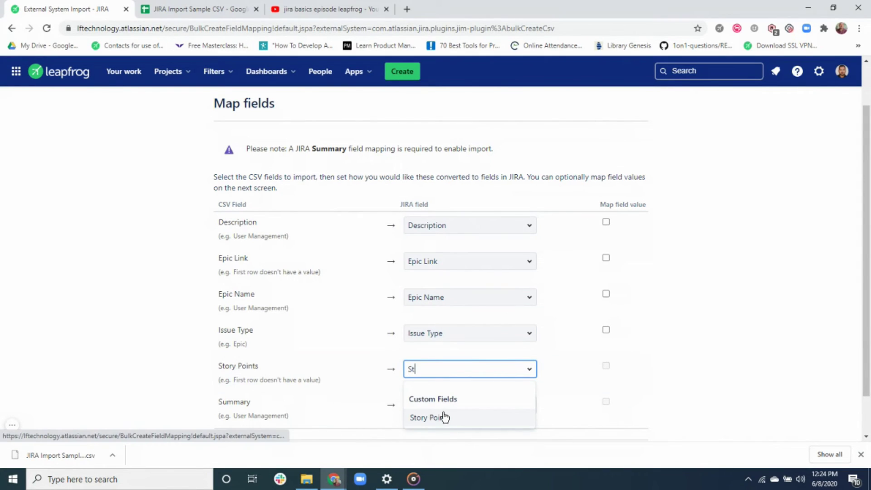
left_click(443, 417)
left_click(438, 405)
type("Su")
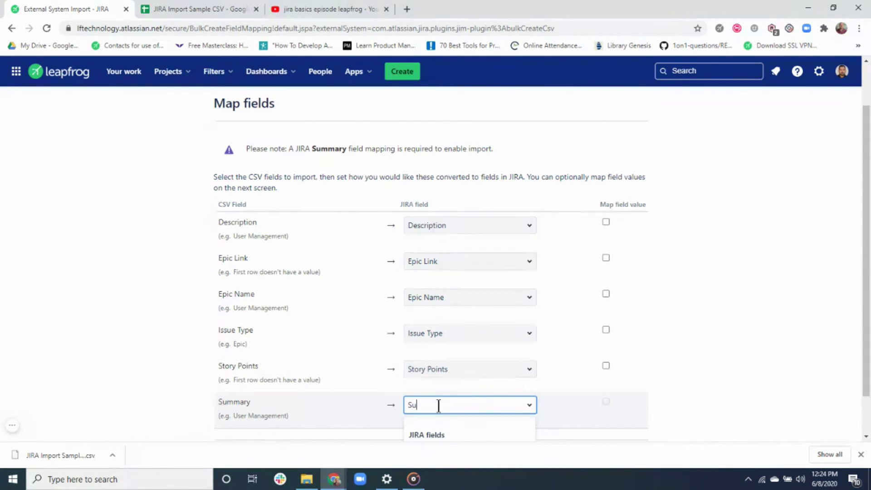
scroll(865, 282, "down", 1)
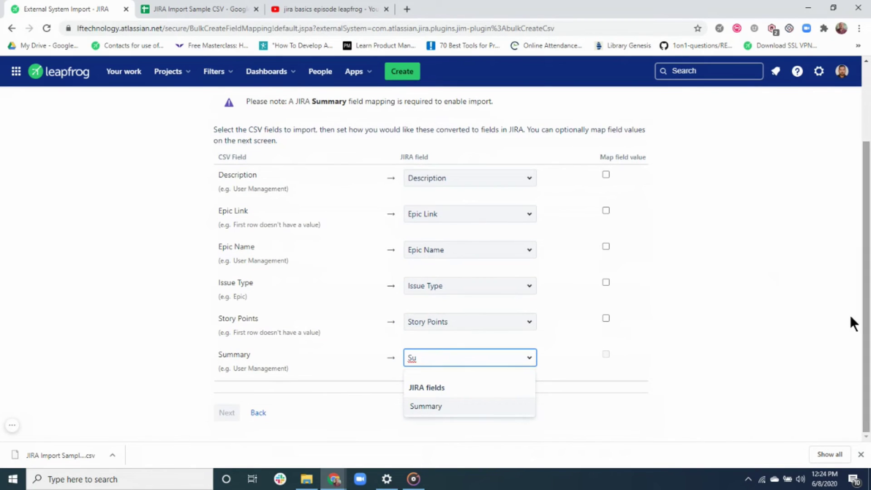
left_click(431, 405)
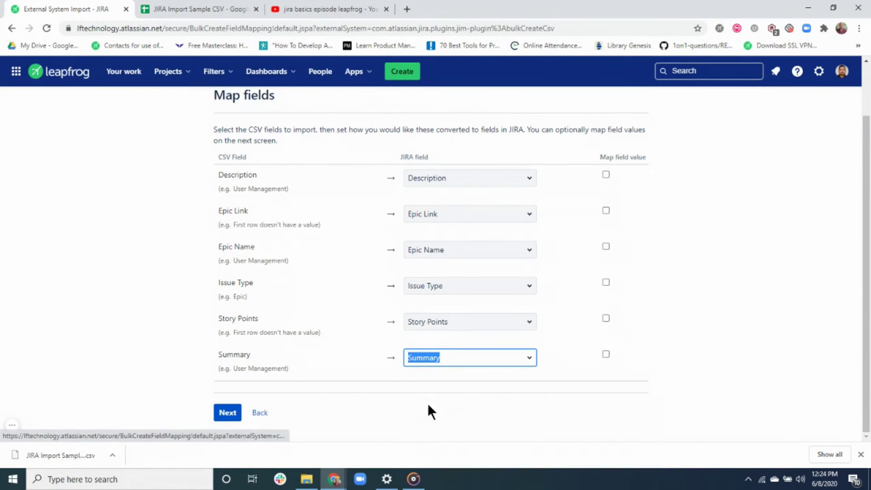
left_click(227, 413)
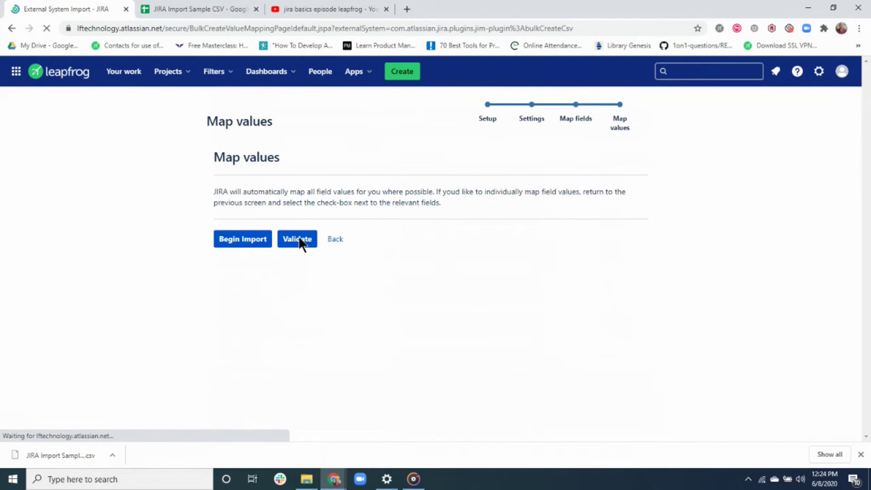
- Validate the import, confirming 23 issues with no warnings, and begin importing
left_click(300, 239)
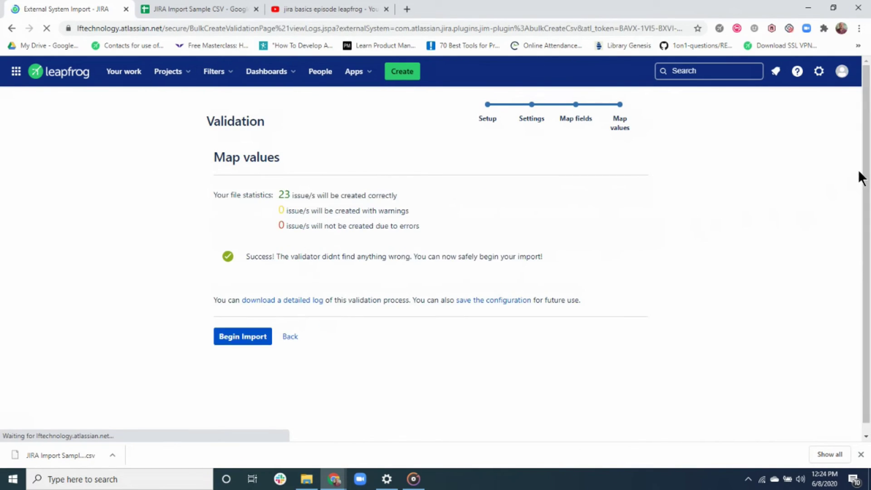
left_click(237, 338)
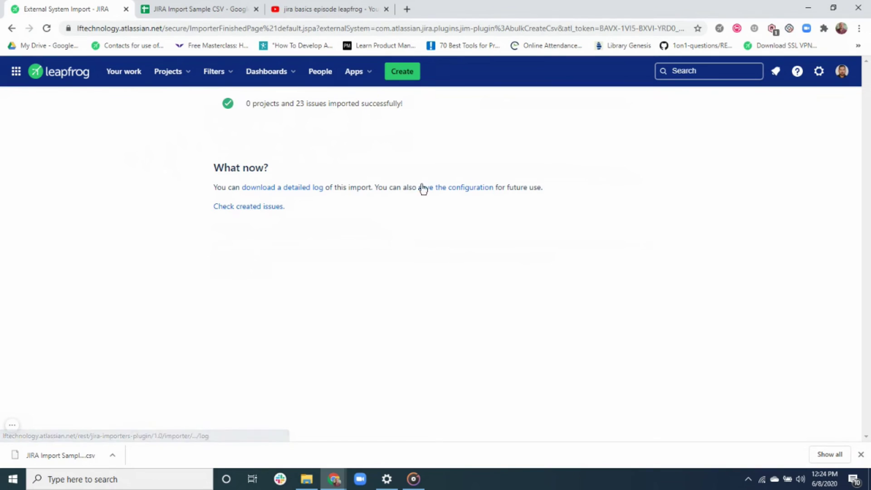
- Download the import configuration file and go to the created issues
left_click(446, 187)
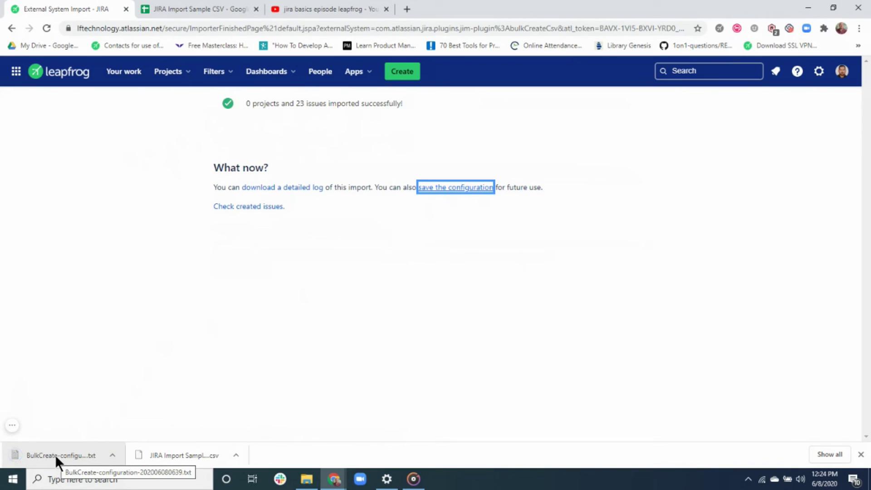
left_click(247, 208)
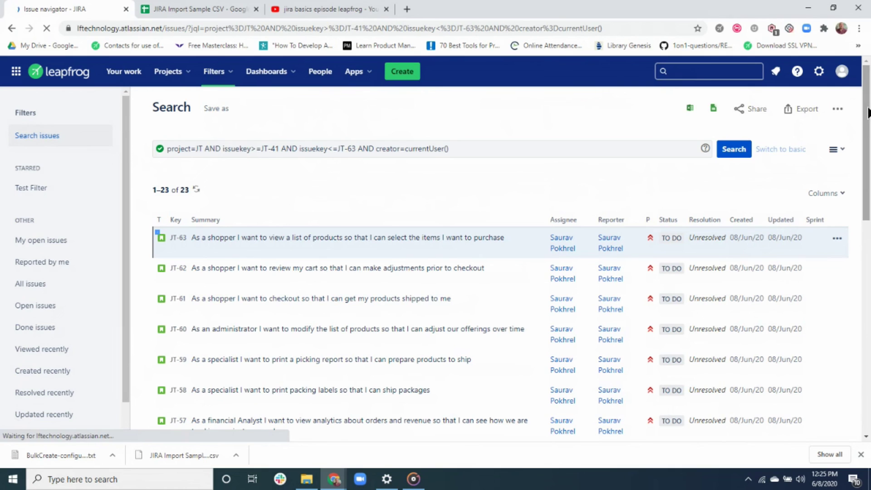
- Scroll through imported issues JT-41 to JT-63 and open story JT-48
scroll(867, 114, "down", 3)
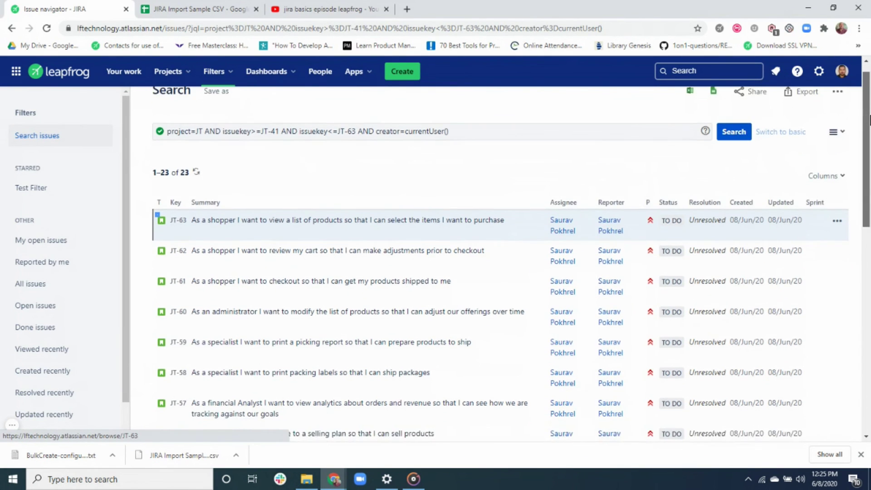
scroll(499, 263, "down", 5)
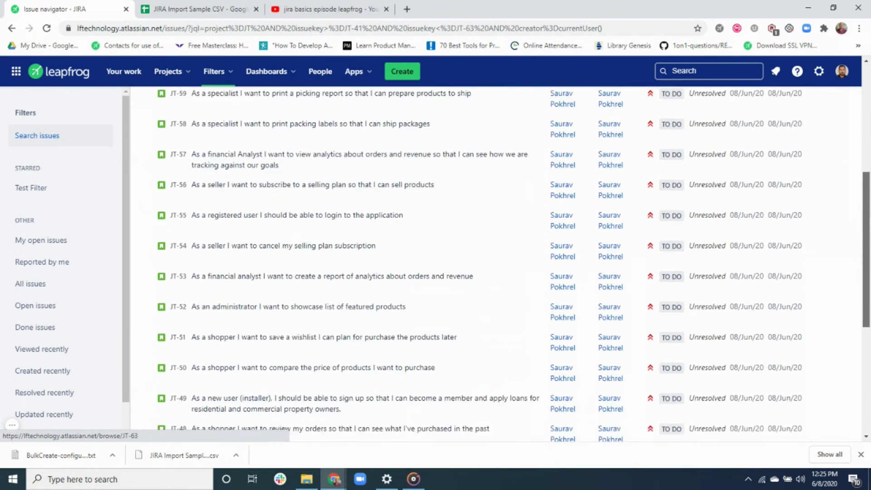
scroll(499, 263, "up", 6)
scroll(868, 114, "up", 3)
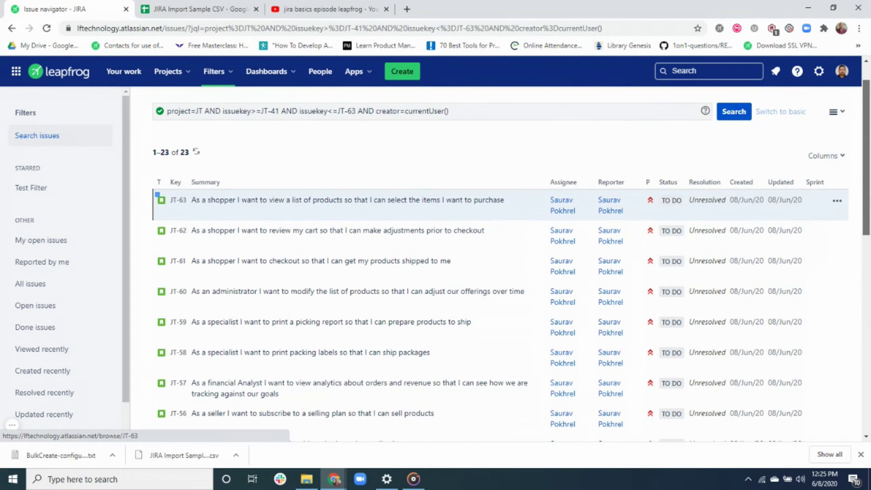
scroll(870, 119, "down", 9)
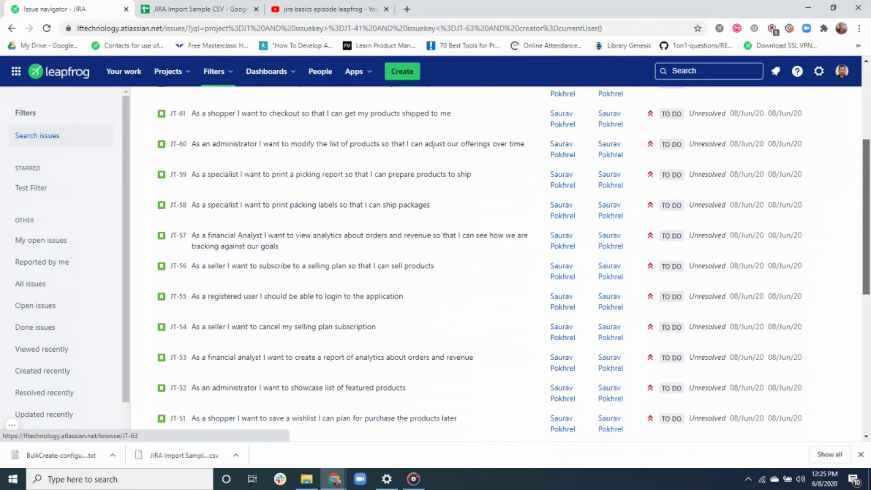
scroll(453, 321, "down", 3)
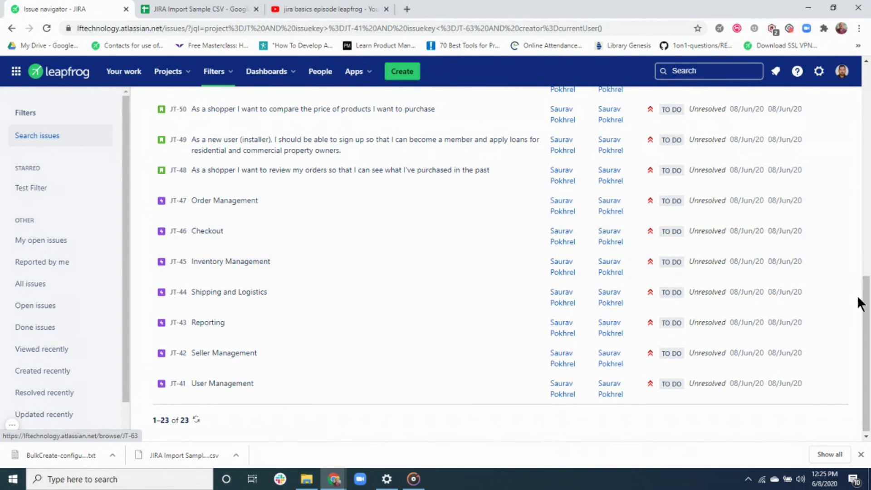
left_click(393, 173)
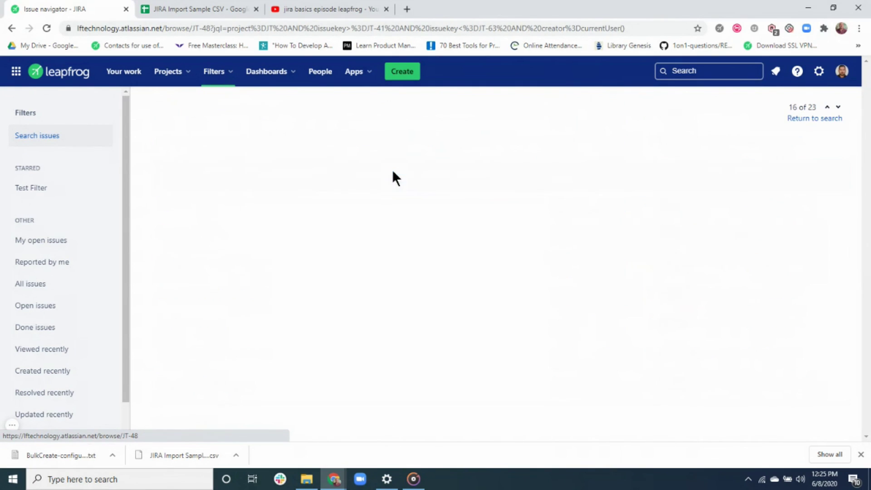